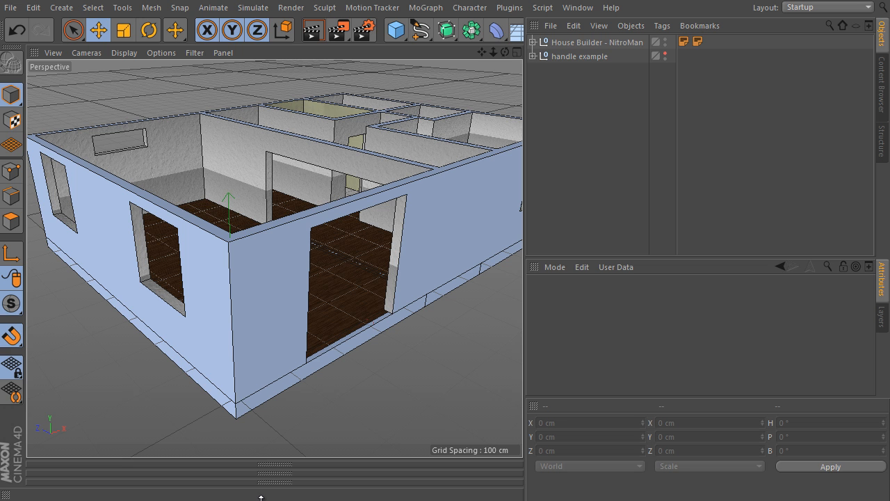
Step: Load the Door preset from the Presets/Studio/3D Objects library's Door - Modular folder into the scene and return to the object list
left_click(883, 86)
double_click(564, 138)
double_click(570, 198)
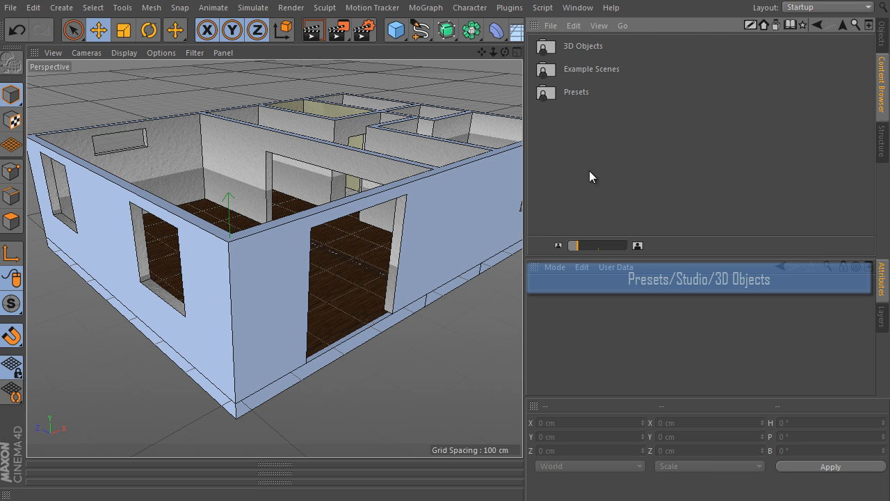
double_click(575, 49)
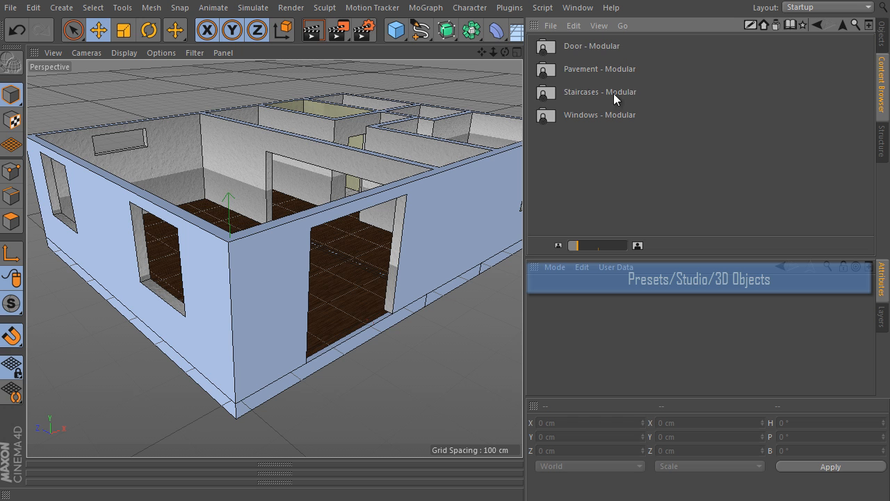
double_click(579, 47)
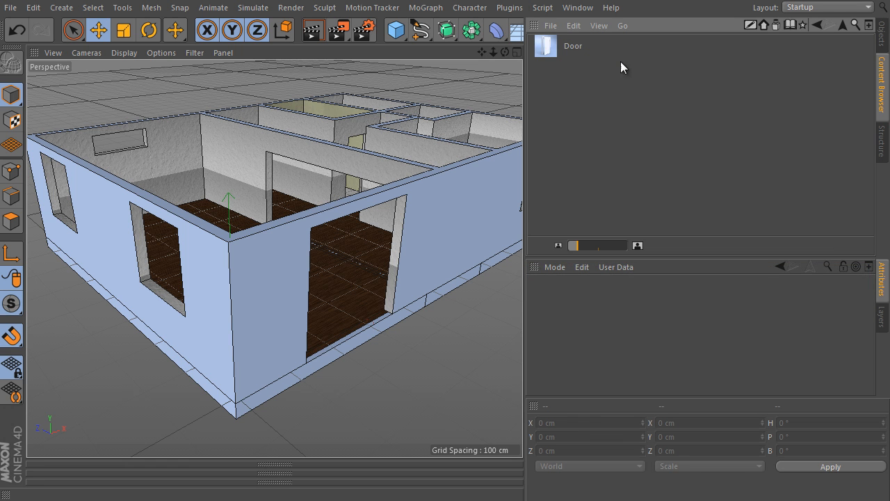
double_click(547, 48)
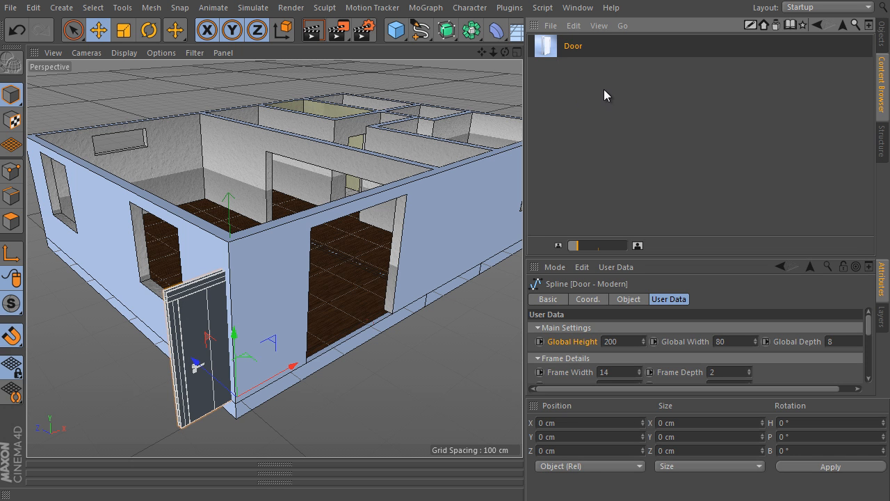
left_click(882, 34)
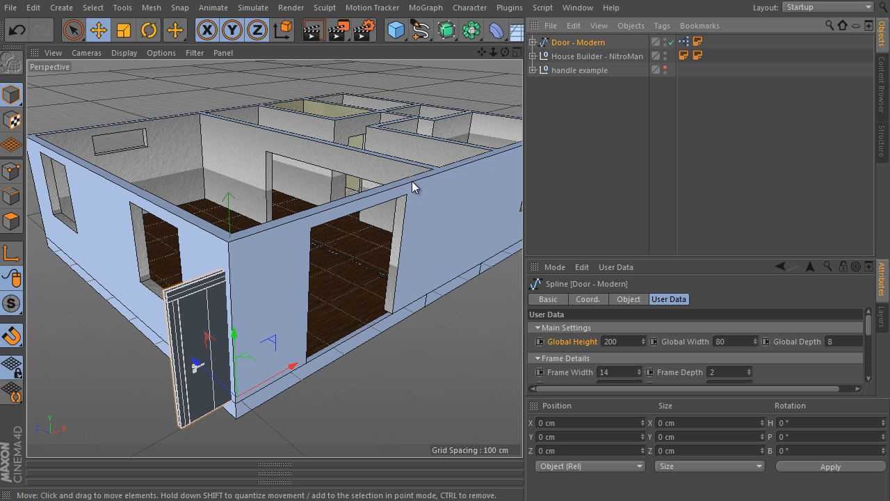
Step: In the top view, move the door into the doorway opening in the wall and set its Y position to 0 cm
key("F2")
scroll(411, 178, "down", 5)
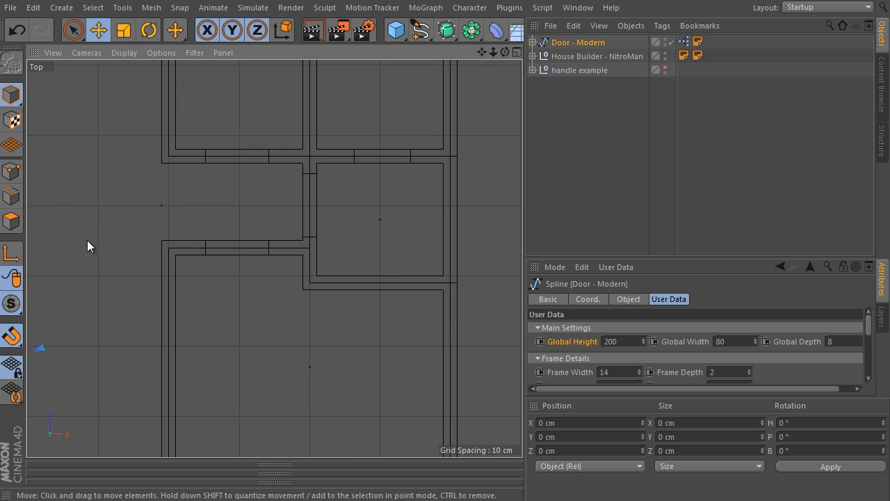
scroll(396, 172, "down", 2)
left_click_drag(285, 226, 408, 168)
scroll(407, 168, "up", 5)
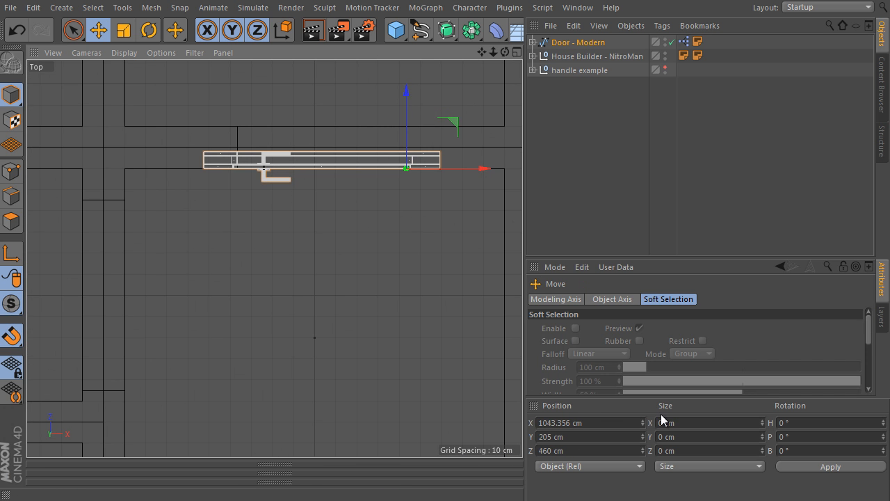
left_click(556, 436)
type("0")
key("Return")
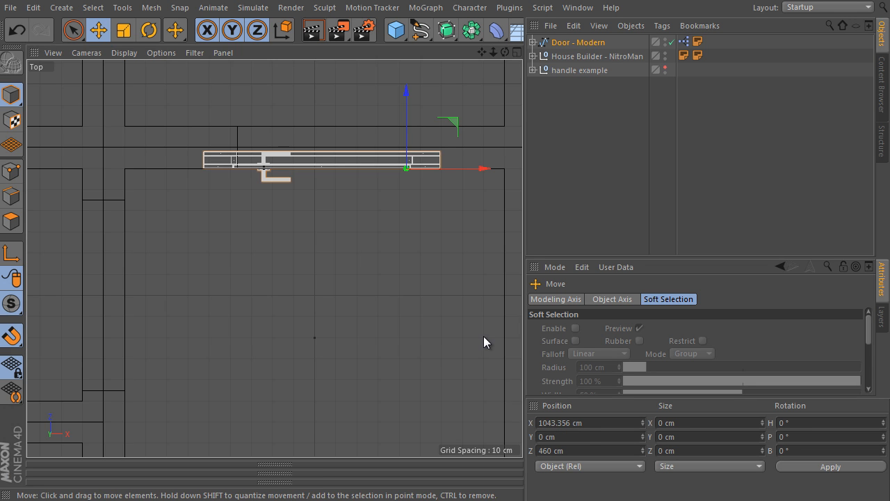
Step: Refine the door's placement in the opening by setting its X position to 1038 cm and Z position to 458 cm
scroll(452, 131, "up", 3)
left_click_drag(472, 184, 458, 185)
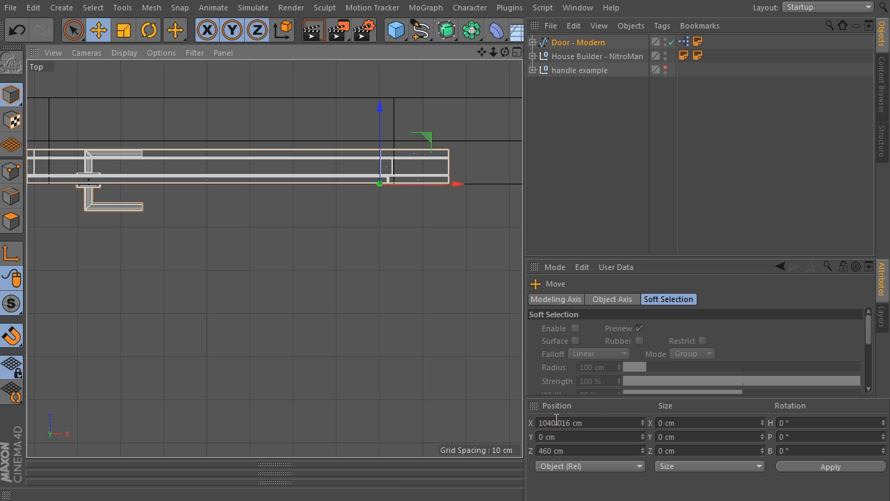
left_click_drag(547, 422, 584, 423)
type("38")
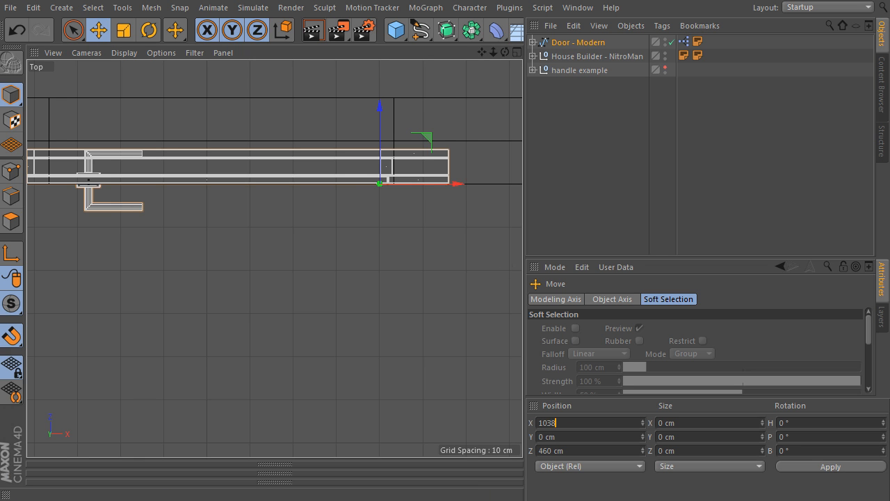
key("Return")
left_click_drag(577, 450, 538, 451)
type("458")
key("Return")
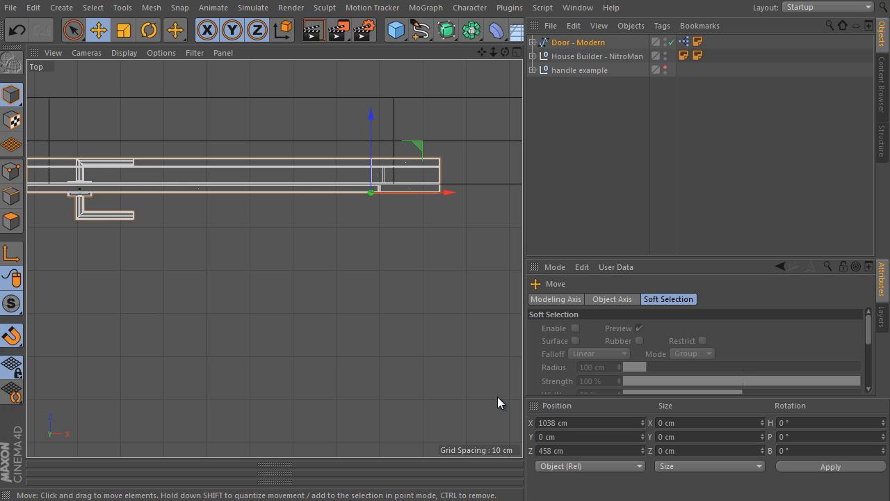
scroll(454, 205, "down", 4)
scroll(420, 189, "up", 1)
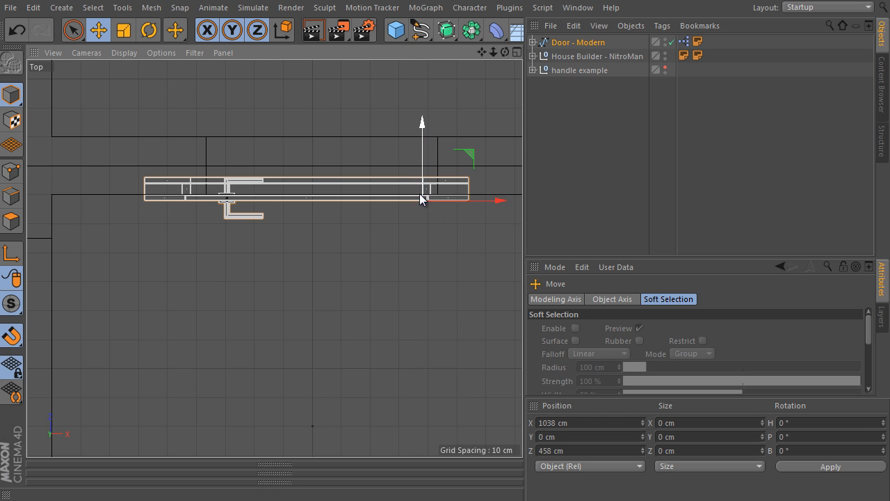
Step: Display the Door - Modern object's user data and enlarge the attributes area to show all its parameter groups
left_click(572, 44)
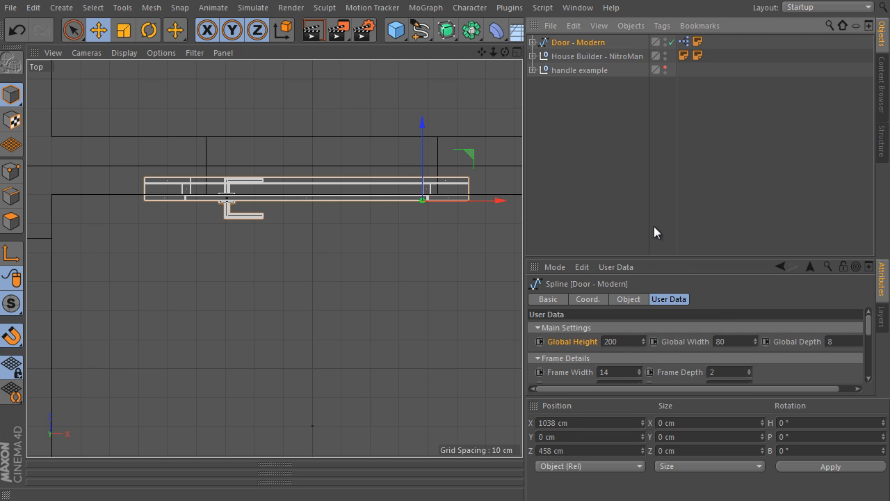
left_click_drag(670, 256, 671, 88)
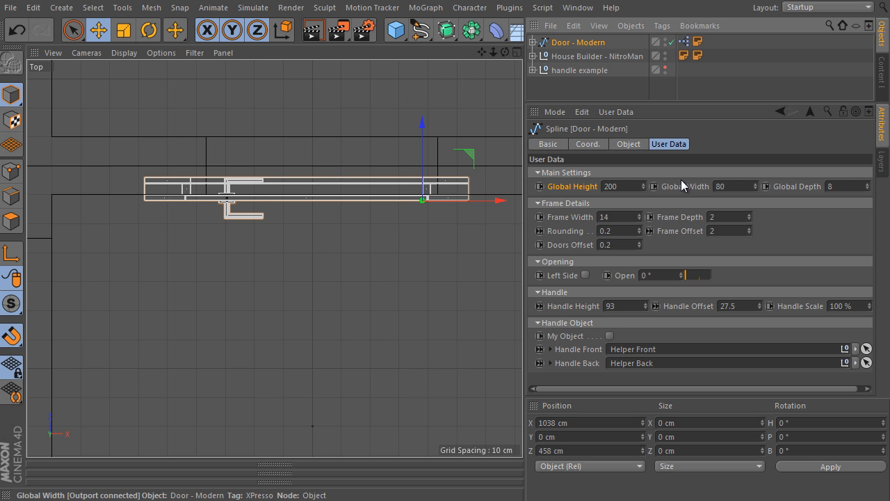
left_click(592, 174)
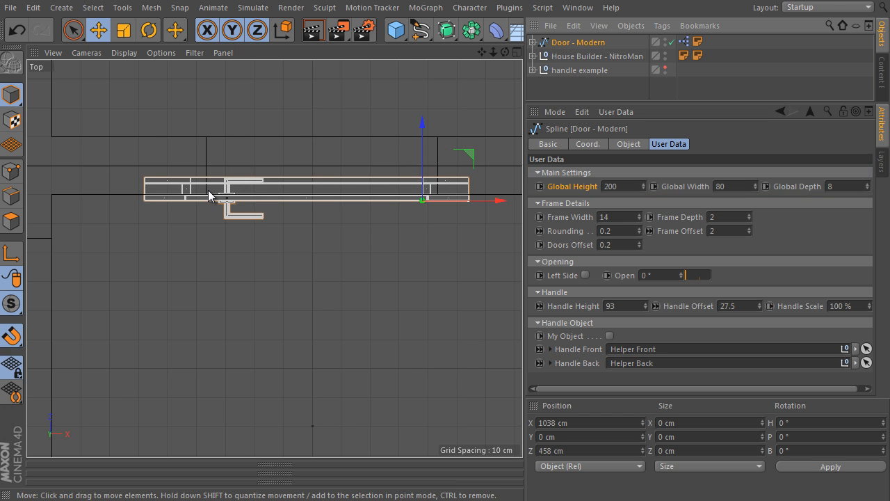
Step: Fit the door to the opening by setting its Global Width to 70 and Global Depth to 24
left_click_drag(208, 191, 425, 201)
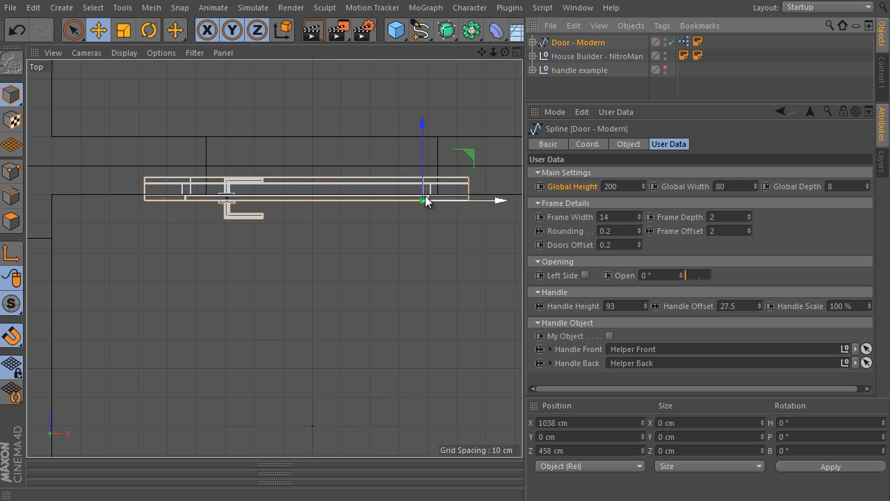
left_click(702, 187)
left_click_drag(740, 186, 695, 168)
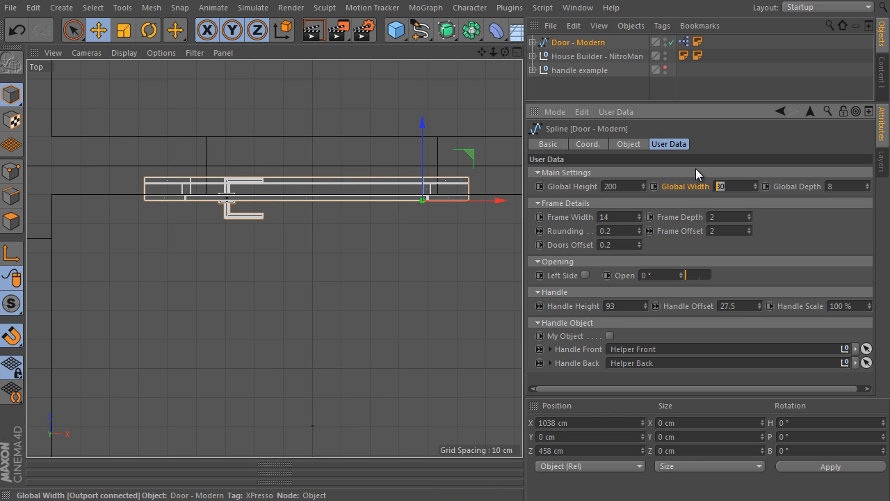
type("70")
key("Return")
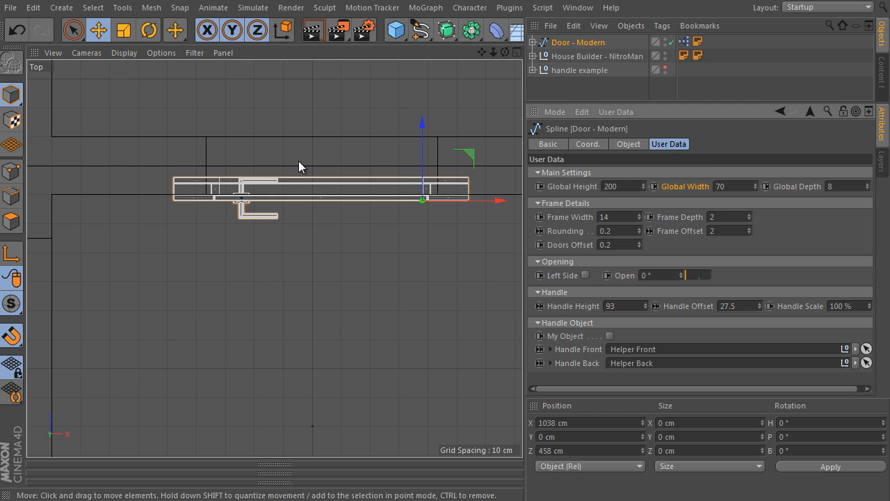
scroll(298, 162, "up", 1)
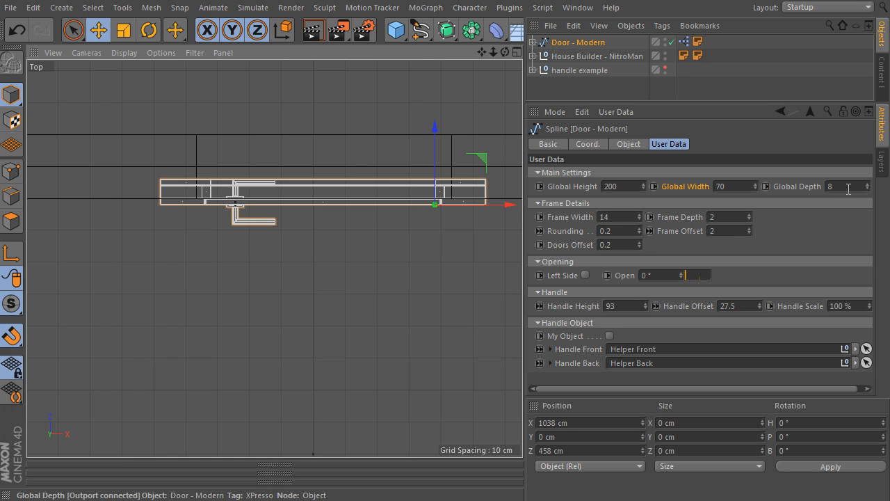
left_click_drag(868, 188, 867, 182)
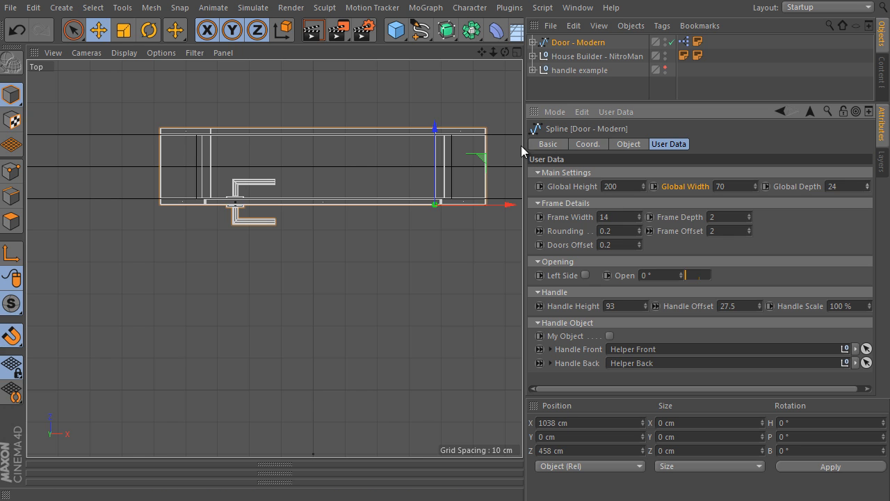
Step: Examine in the perspective view how the door and its frame sit in the wall opening
key("F1")
left_click_drag(445, 163, 329, 271, "alt")
right_click_drag(334, 240, 444, 167, "alt")
left_click_drag(408, 198, 552, 199, "alt")
middle_click_drag(487, 204, 362, 230, "alt")
left_click_drag(361, 230, 393, 196, "alt")
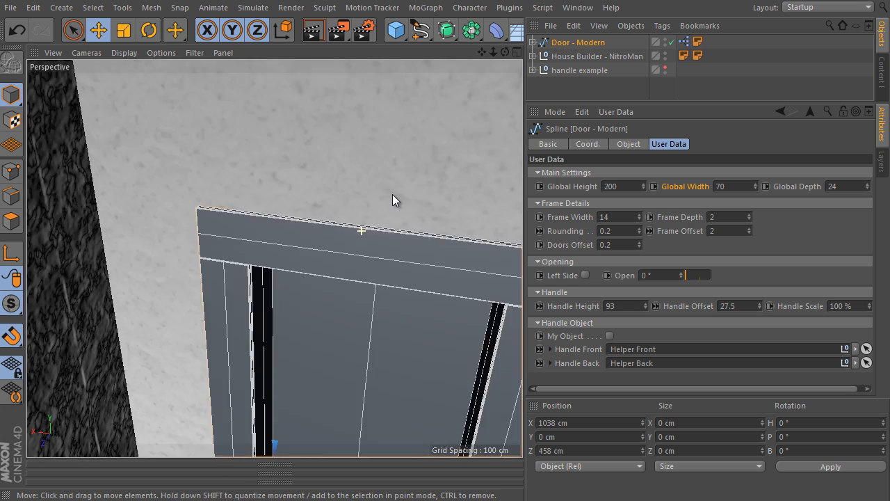
middle_click_drag(393, 197, 396, 159, "alt")
scroll(391, 165, "down", 3)
left_click_drag(391, 204, 367, 98, "alt")
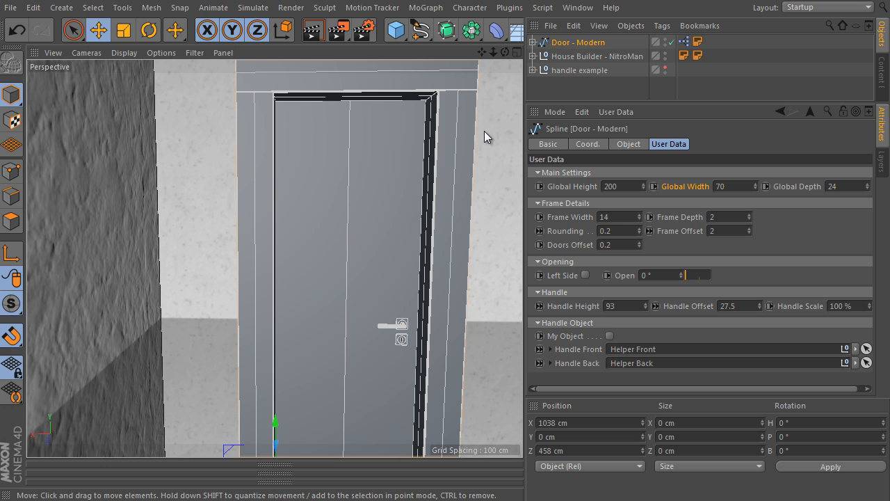
Step: Try a Global Height of 205 on the door, and restore the height to 200
left_click(579, 186)
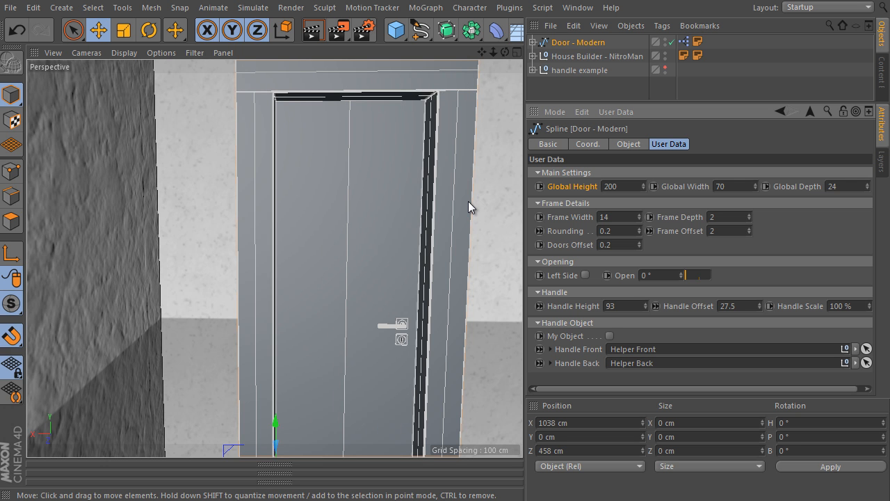
left_click_drag(644, 187, 558, 160)
type("205")
key("Return")
scroll(390, 83, "up", 2)
scroll(384, 89, "up", 2)
left_click(642, 183)
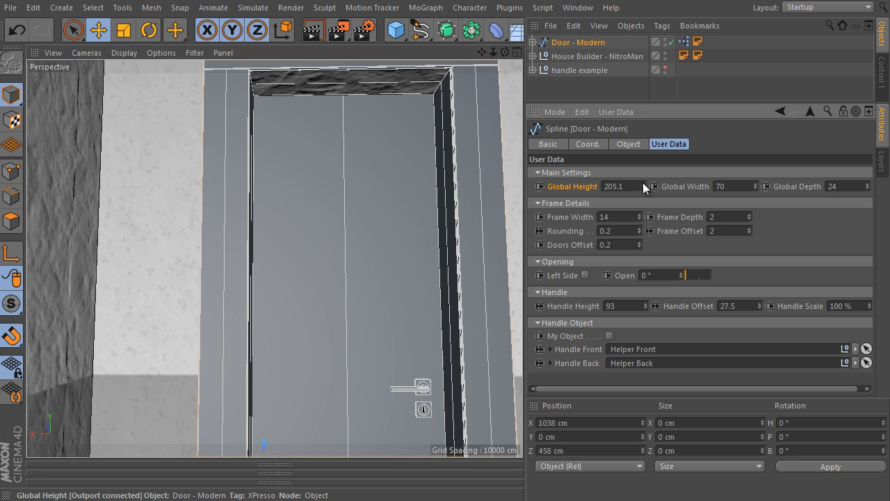
left_click(643, 187)
left_click_drag(626, 186, 546, 157)
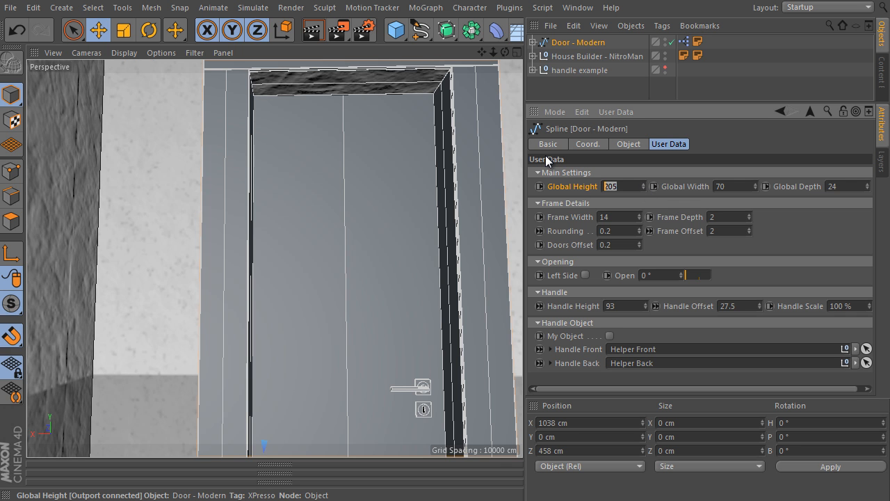
type("200")
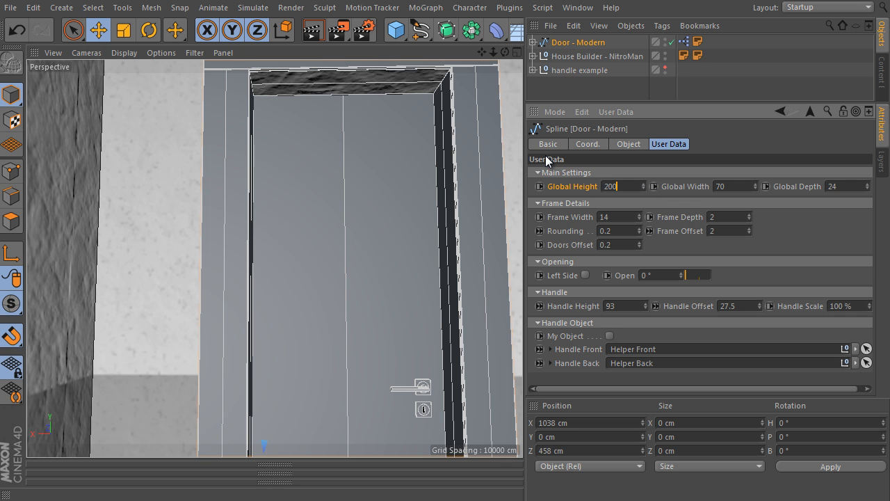
key("Return")
Step: Hide the House Builder - NitroMan object in the viewport and reselect the Door - Modern object
scroll(410, 165, "down", 5)
left_click_drag(350, 210, 352, 232, "alt")
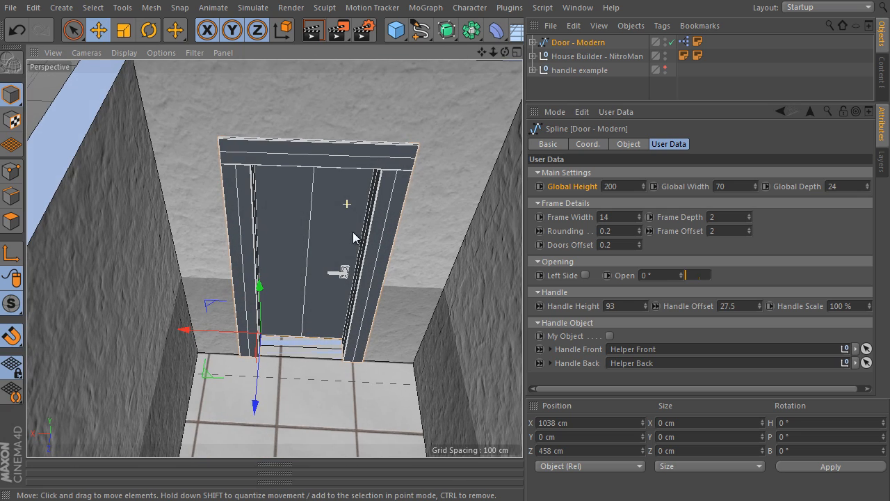
left_click(584, 57)
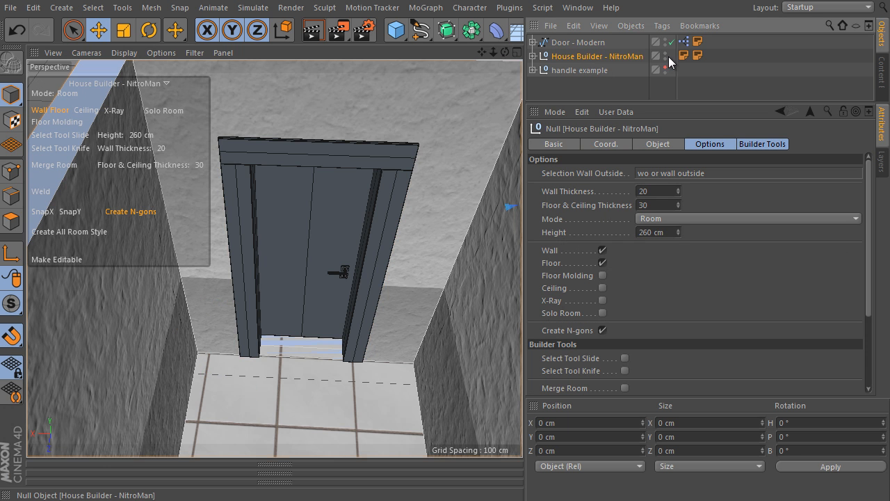
double_click(664, 53, "alt")
left_click_drag(237, 149, 369, 178, "alt")
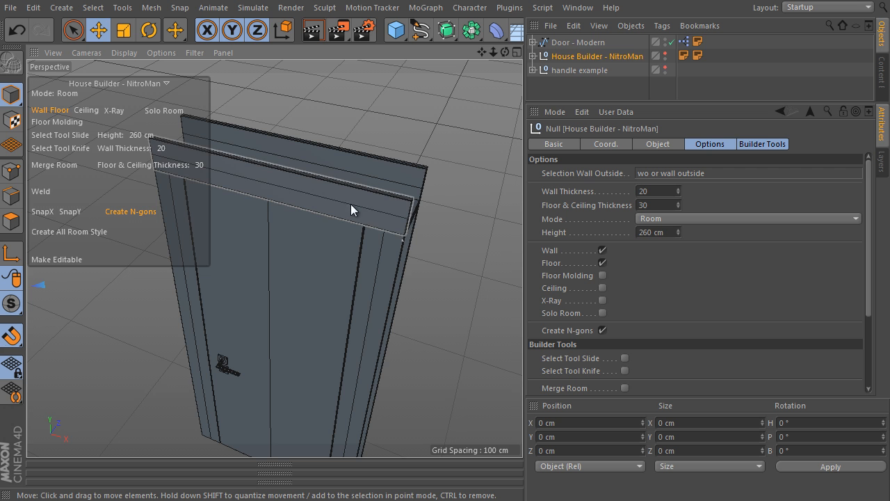
left_click(587, 44)
left_click_drag(407, 243, 397, 163, "alt")
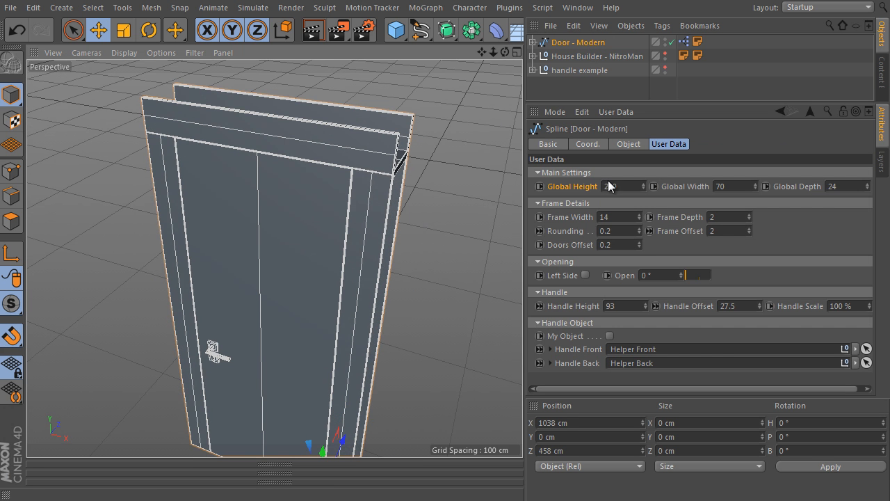
Step: Reduce the door's Frame Width to 8
left_click(563, 216)
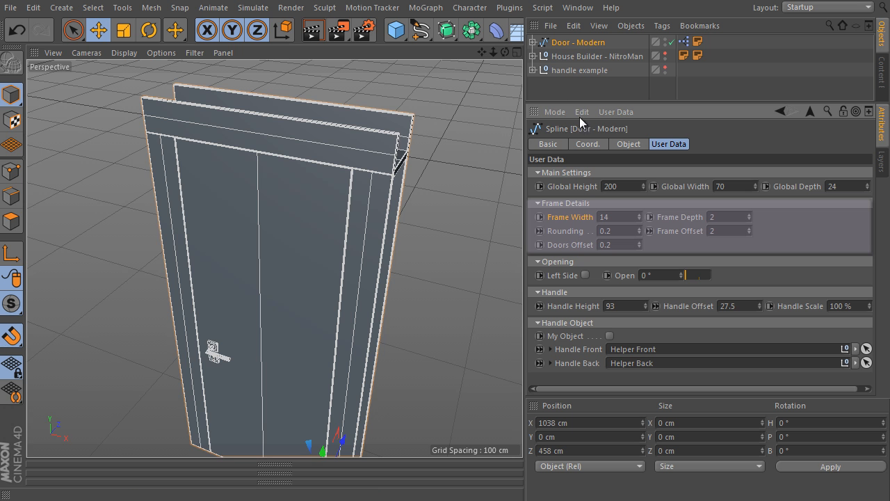
scroll(377, 142, "up", 2)
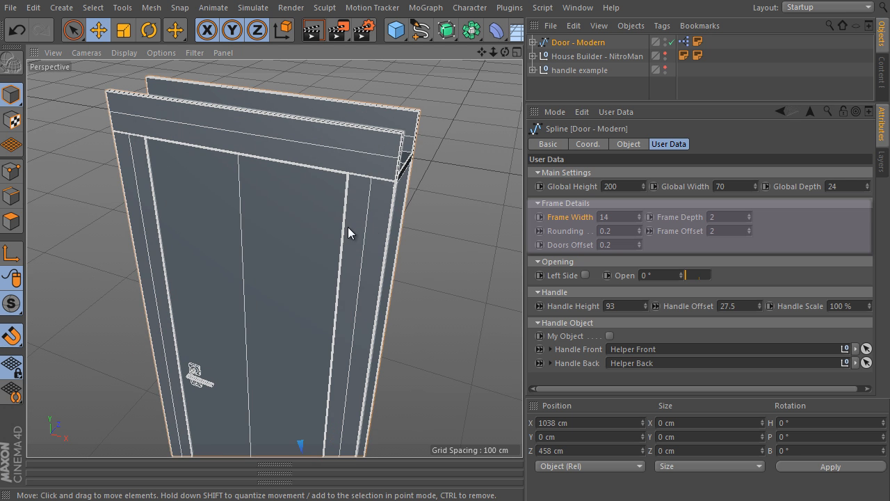
left_click_drag(396, 224, 446, 127, "alt")
middle_click_drag(449, 233, 397, 190, "alt")
left_click_drag(436, 212, 449, 185, "alt")
mouse_move(640, 214)
left_mouse_down()
mouse_move(639, 229)
mouse_move(637, 208)
mouse_move(636, 221)
left_mouse_up()
left_click(637, 216)
left_click_drag(386, 228, 318, 148, "alt")
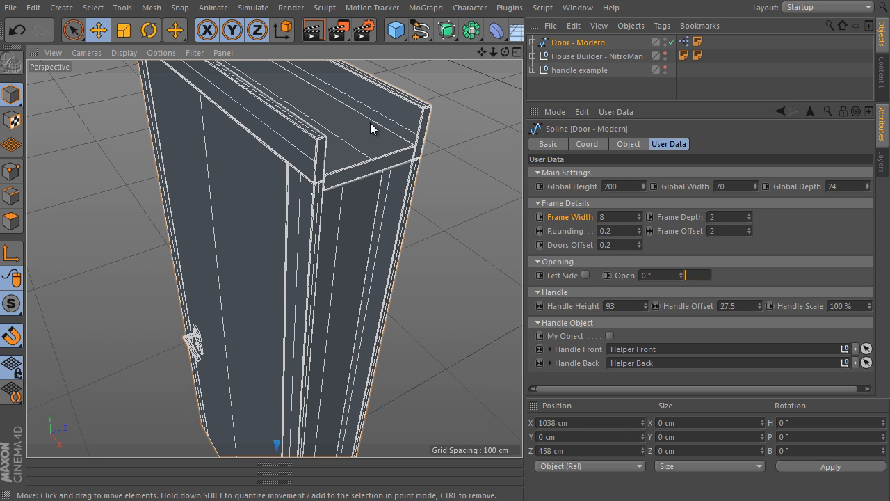
Step: Increase the door's Frame Depth to 3
left_click(748, 215)
left_click(749, 215)
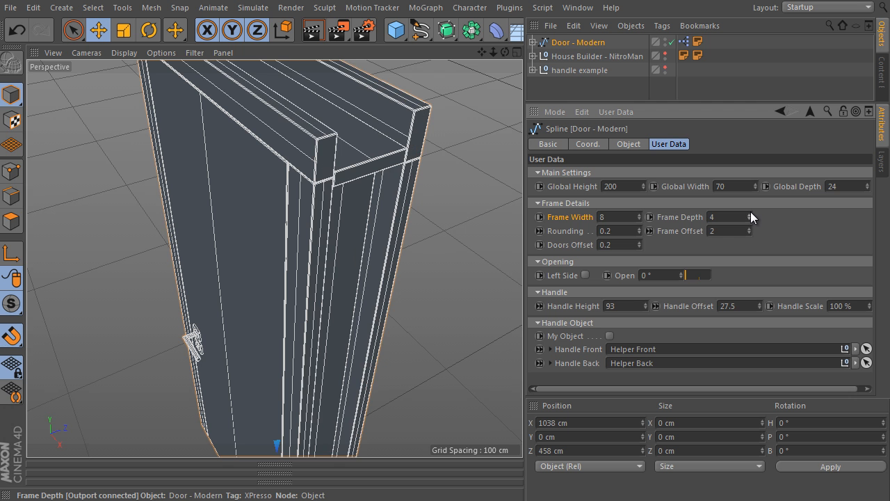
key("ctrl+z")
Step: Swing the door leaf open by setting its Open angle to 88°
middle_click_drag(308, 385, 306, 246, "alt")
left_click_drag(308, 385, 348, 385, "alt")
middle_click_drag(380, 226, 371, 282, "alt")
left_click_drag(703, 279, 700, 275)
scroll(322, 317, "up", 3)
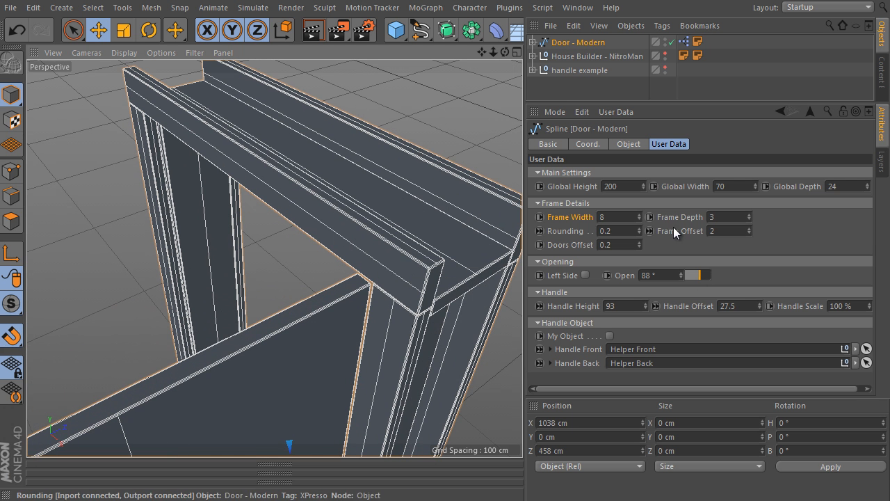
Step: Set the door's Frame Depth to 2 and its Rounding to 0.1
left_click_drag(749, 217, 747, 221)
scroll(414, 269, "down", 2)
scroll(419, 210, "up", 6)
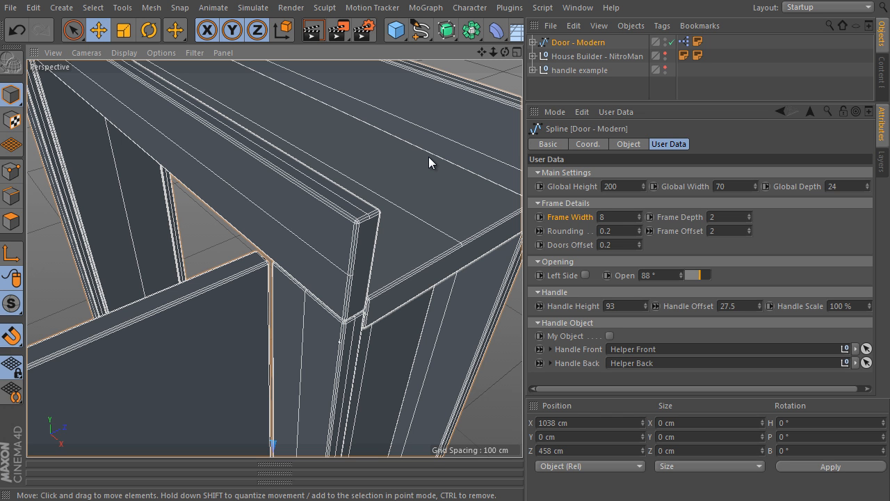
left_click_drag(428, 157, 375, 143, "alt")
left_click(555, 232)
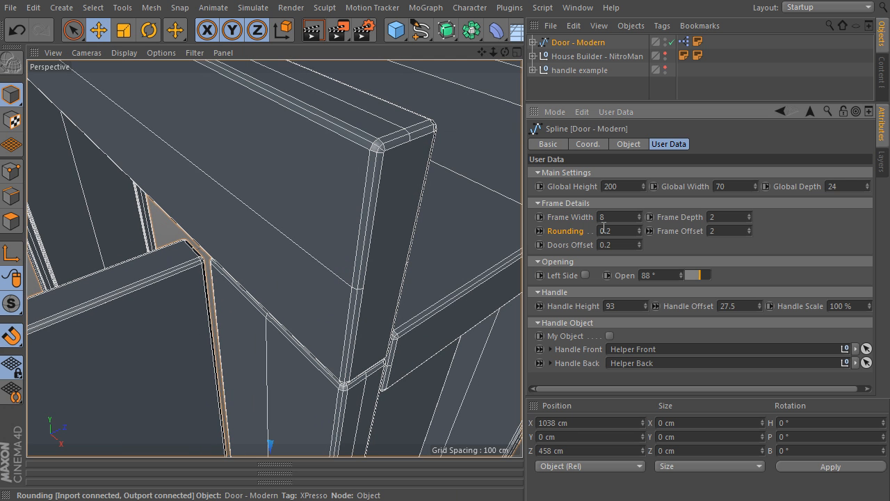
type("0.1")
key("Return")
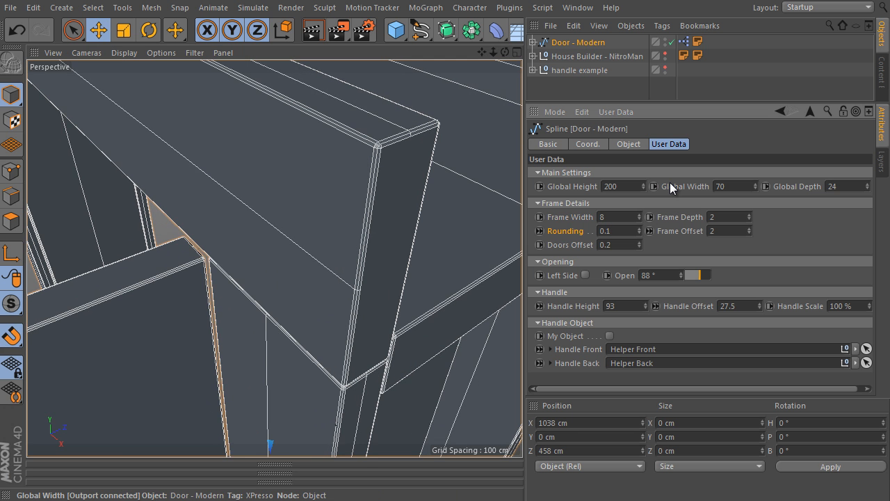
left_click_drag(641, 231, 641, 226)
left_click(641, 227)
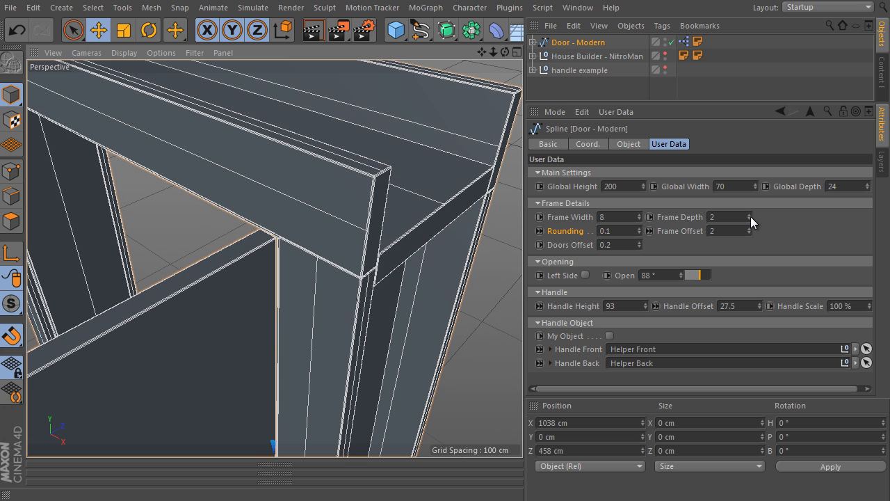
Step: Set the door's Open angle to 18° and try out other Frame Offset values
left_click(688, 276)
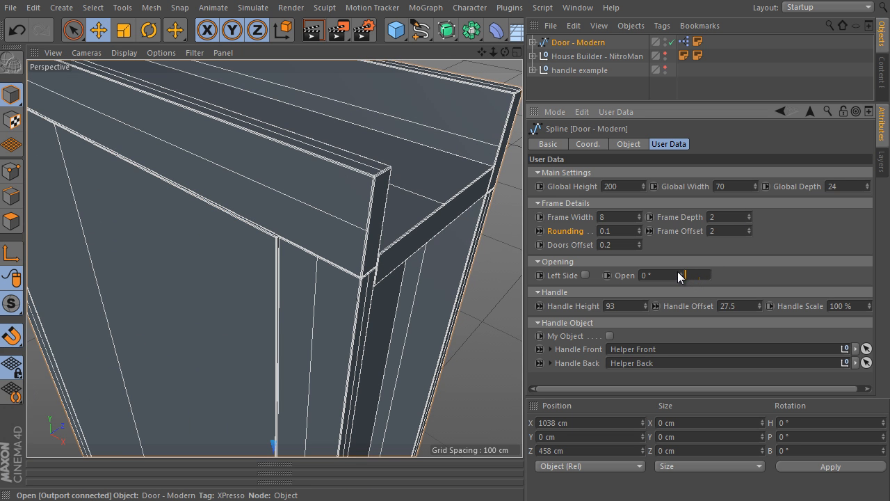
mouse_move(686, 273)
left_mouse_down()
mouse_move(701, 272)
mouse_move(688, 275)
left_mouse_up()
left_click_drag(359, 207, 284, 210, "alt")
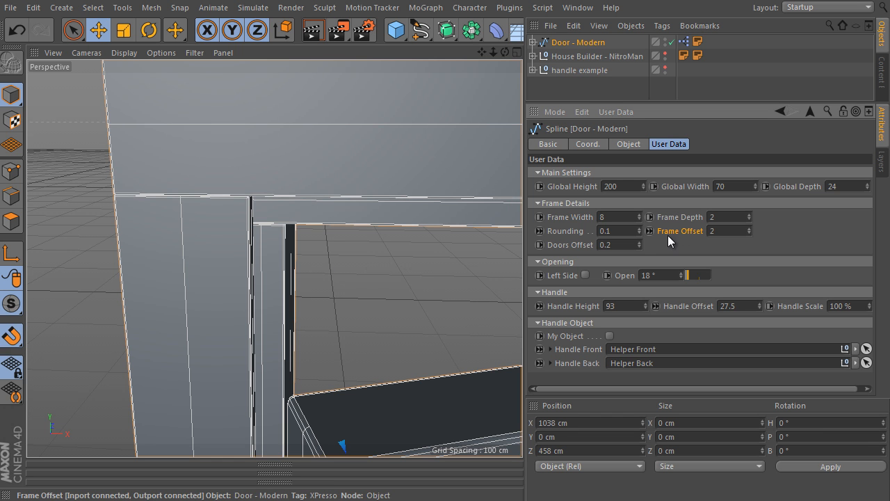
left_click_drag(750, 230, 750, 223)
Step: Close the door leaf to 0° and try out the Doors Offset gap around it
left_click_drag(695, 275, 675, 276)
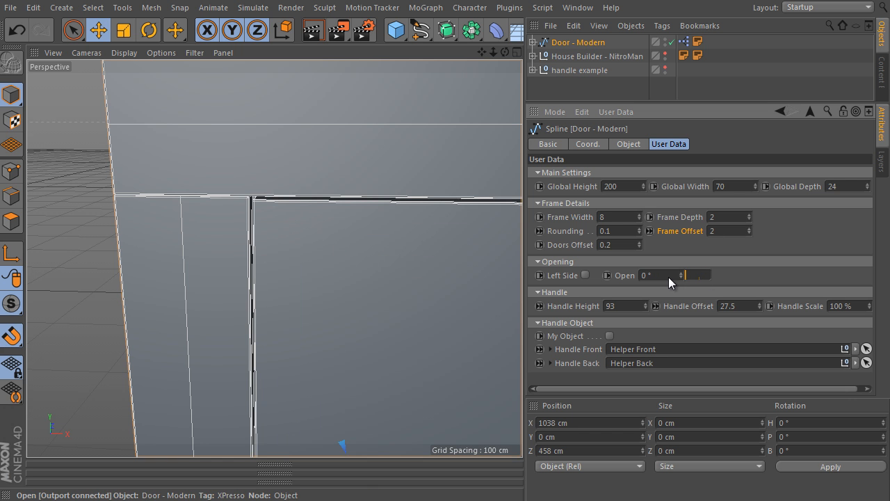
scroll(264, 208, "up", 5)
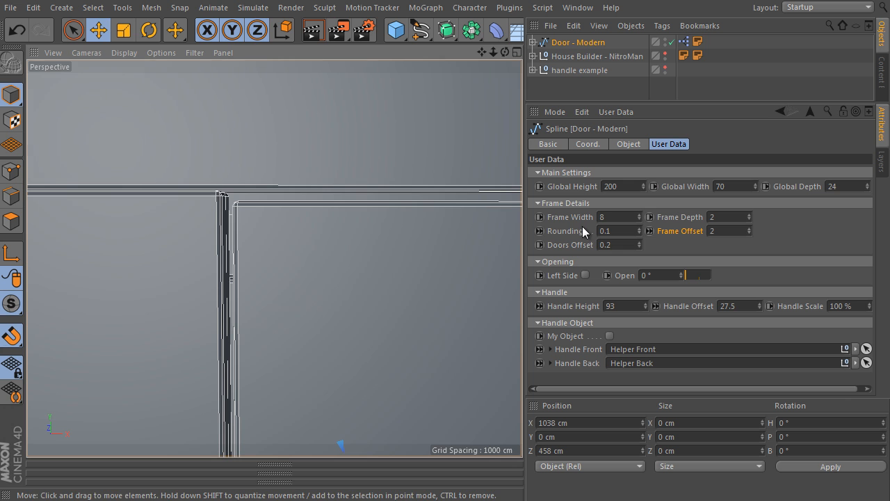
left_click(640, 242)
mouse_move(639, 242)
left_mouse_down()
mouse_move(640, 231)
mouse_move(639, 251)
mouse_move(637, 242)
left_mouse_up()
left_click_drag(457, 304, 452, 247, "alt")
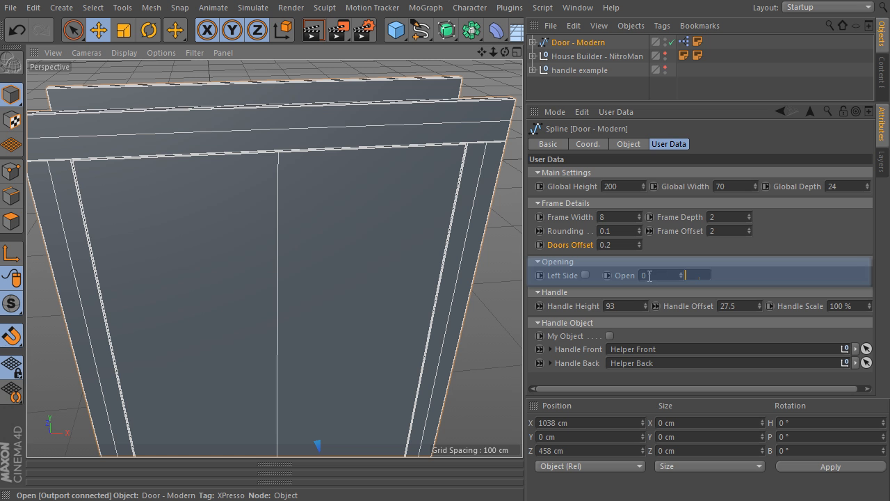
Step: Open the door leaf to 14° and toggle the Left Side option, leaving it enabled
mouse_move(691, 275)
left_mouse_down()
mouse_move(709, 271)
mouse_move(687, 274)
left_mouse_up()
right_click_drag(457, 263, 376, 180, "alt")
left_click_drag(376, 179, 361, 238, "alt")
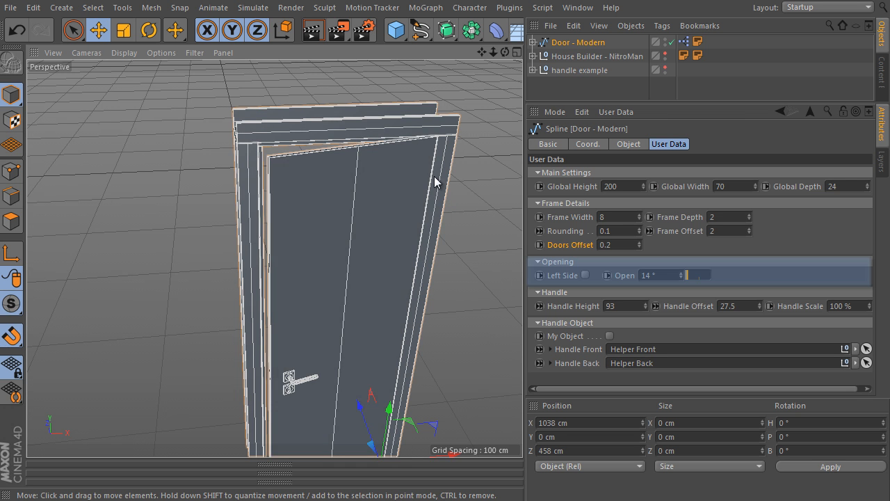
left_click(586, 275)
left_click(585, 275)
left_click(585, 275)
left_click(585, 274)
left_click(585, 274)
left_click(586, 275)
left_click(586, 274)
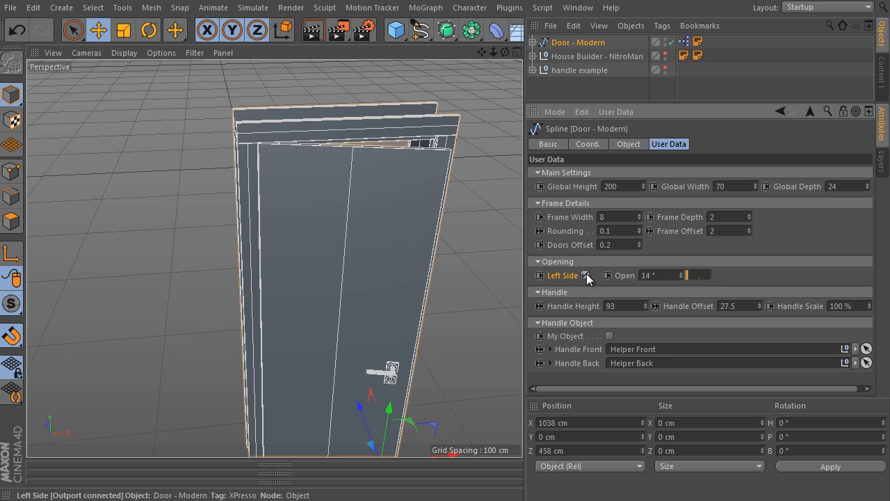
Step: Set the Open angle to 0° and disable the Left Side option, with the handle in view
mouse_move(687, 274)
left_mouse_down()
mouse_move(701, 274)
mouse_move(686, 275)
left_mouse_up()
left_click(586, 275)
middle_click_drag(321, 214, 293, 140, "alt")
left_click_drag(292, 140, 292, 206, "alt")
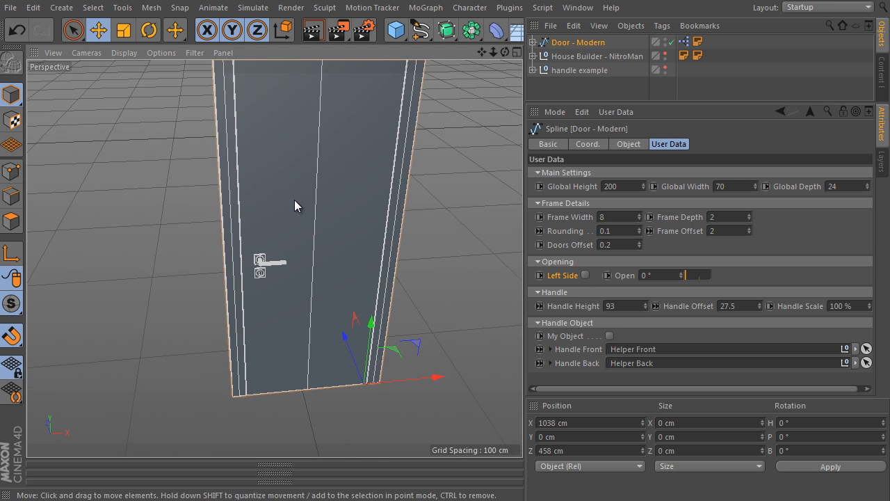
right_click_drag(292, 206, 316, 215, "alt")
left_click_drag(316, 215, 322, 199, "alt")
right_click_drag(322, 199, 317, 215, "alt")
middle_click_drag(317, 214, 311, 225, "alt")
right_click_drag(311, 224, 329, 209, "alt")
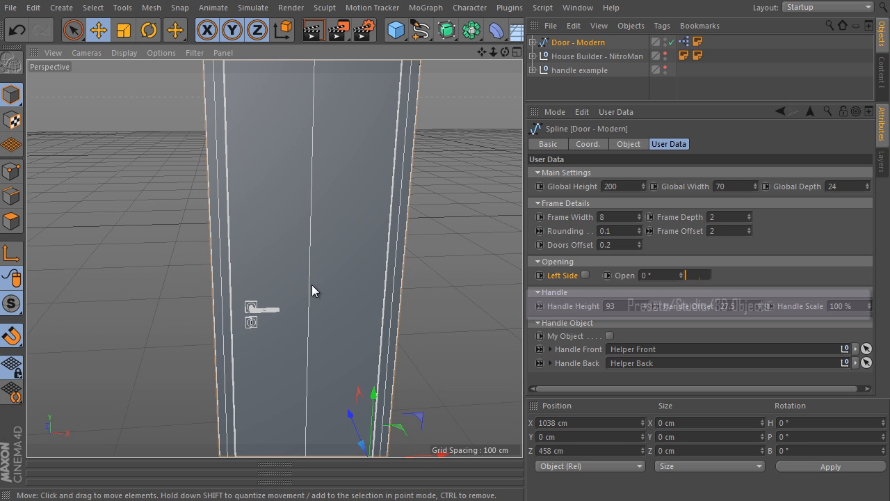
Step: Try a centred handle with Handle Offset 0, then set the Handle Offset to 32.5
left_click_drag(726, 311, 657, 235)
type("0")
key("Return")
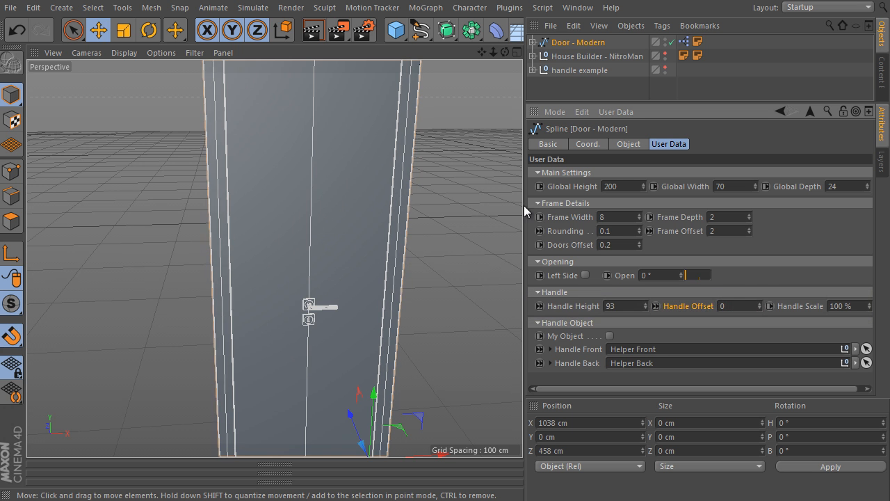
left_click_drag(759, 305, 760, 255)
mouse_move(760, 306)
left_mouse_down()
mouse_move(760, 336)
mouse_move(755, 311)
left_mouse_up()
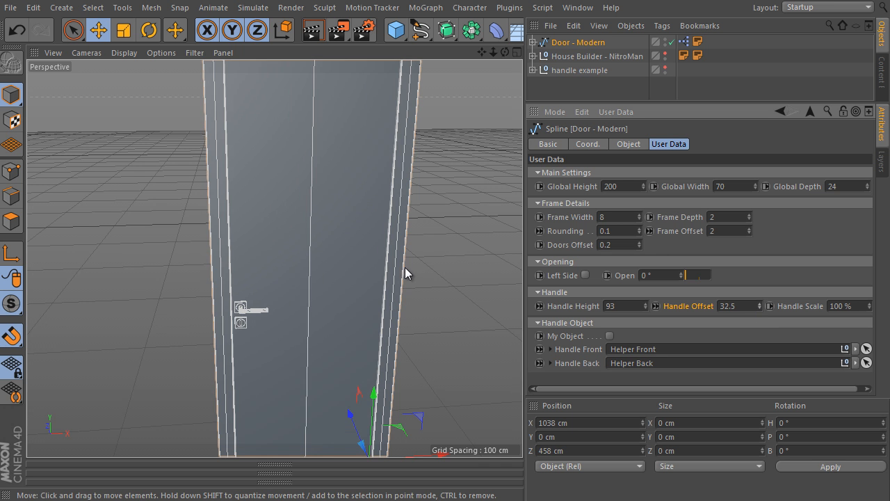
Step: Try out other Handle Height and Handle Scale values on the door
mouse_move(648, 311)
left_mouse_down()
mouse_move(643, 249)
mouse_move(648, 353)
mouse_move(639, 229)
mouse_move(641, 309)
left_mouse_up()
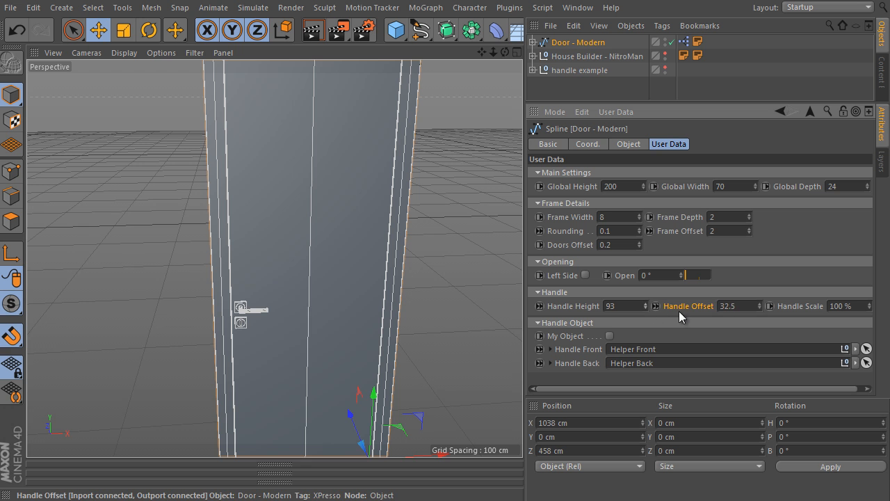
left_click_drag(786, 389, 807, 389)
mouse_move(864, 308)
left_mouse_down()
mouse_move(867, 275)
mouse_move(864, 311)
left_mouse_up()
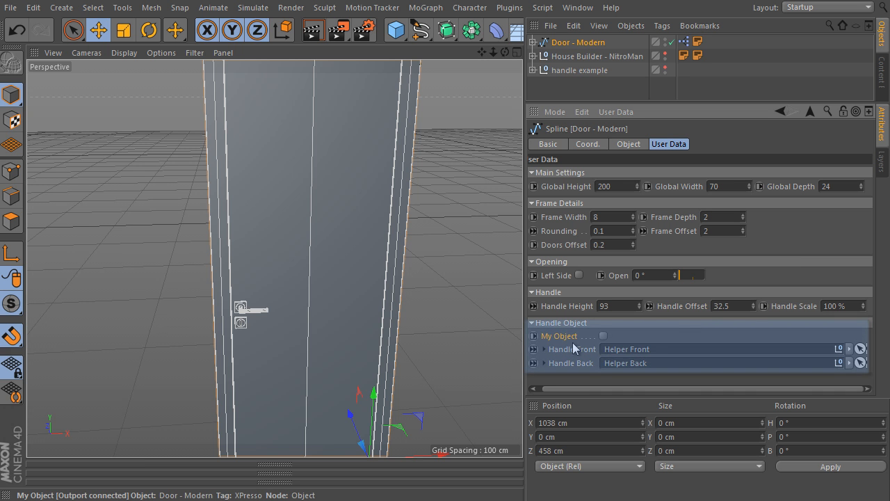
Step: Enable custom handles with My Object and assign handle_front as Handle Front and handle_back as Handle Back from the handle example group
left_click(603, 336)
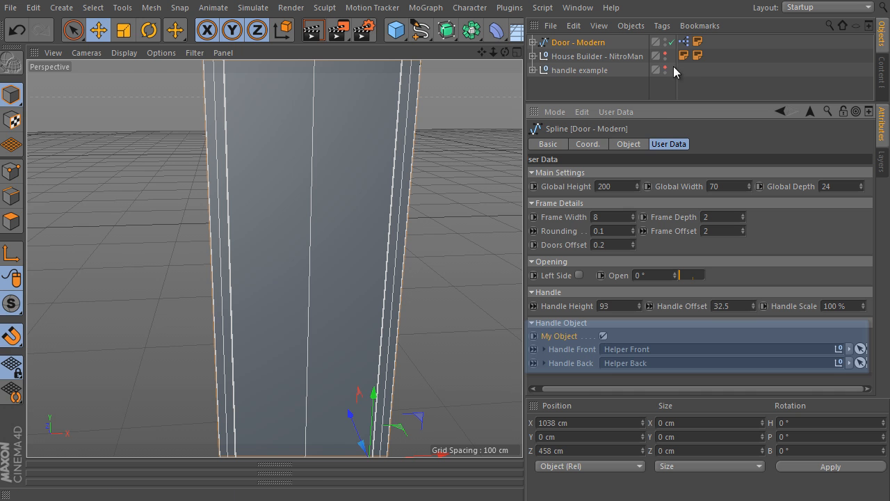
left_click(532, 71)
left_click_drag(648, 103, 646, 110)
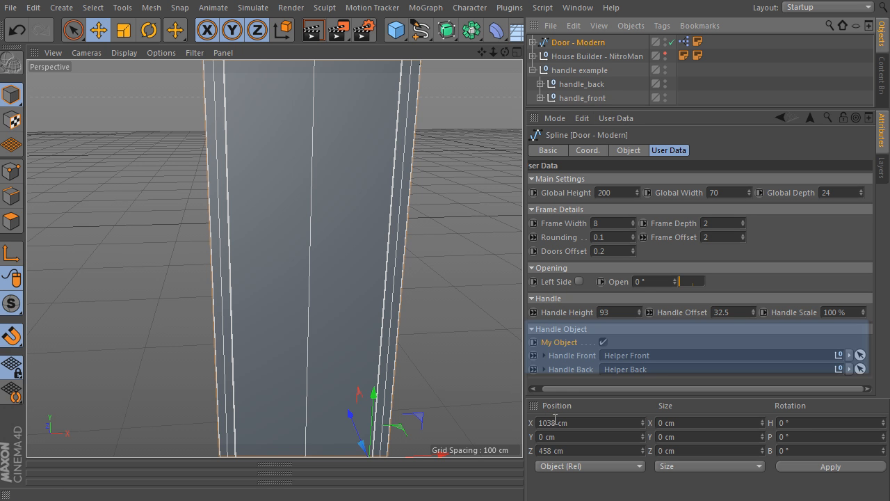
left_click_drag(597, 99, 659, 358)
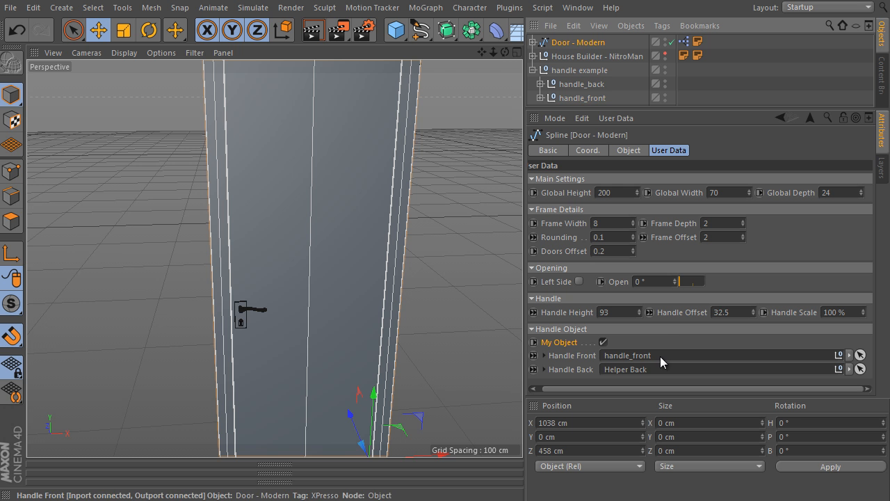
left_click_drag(596, 84, 642, 371)
Step: Set the Handle Offset to 30.5 and check the custom handles from both sides of the door
left_click_drag(256, 249, 625, 248, "alt")
right_click_drag(289, 308, 349, 284, "alt")
middle_click_drag(349, 284, 401, 262, "alt")
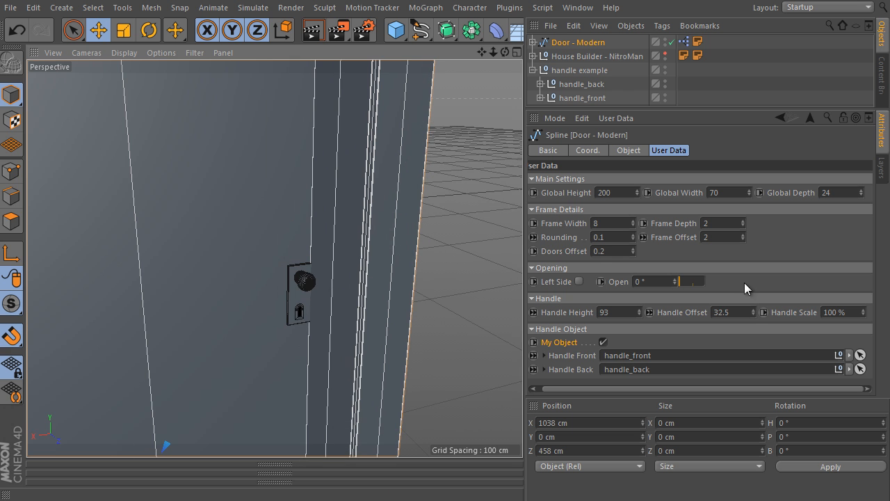
left_click(751, 317)
left_click(752, 317)
left_click_drag(313, 289, 477, 302, "alt")
right_click_drag(477, 302, 365, 301, "alt")
left_click_drag(364, 301, 398, 227, "alt")
middle_click_drag(369, 264, 341, 253, "alt")
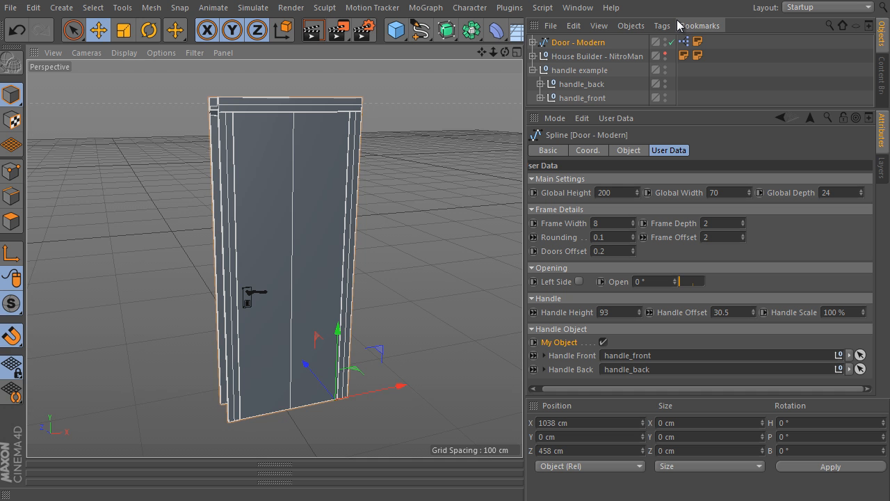
Step: Expand the Door - Modern hierarchy in an enlarged object list, with handle example and Mid Frame - Vertical collapsed
left_click(532, 69)
left_click(532, 41)
left_click_drag(576, 110, 579, 245)
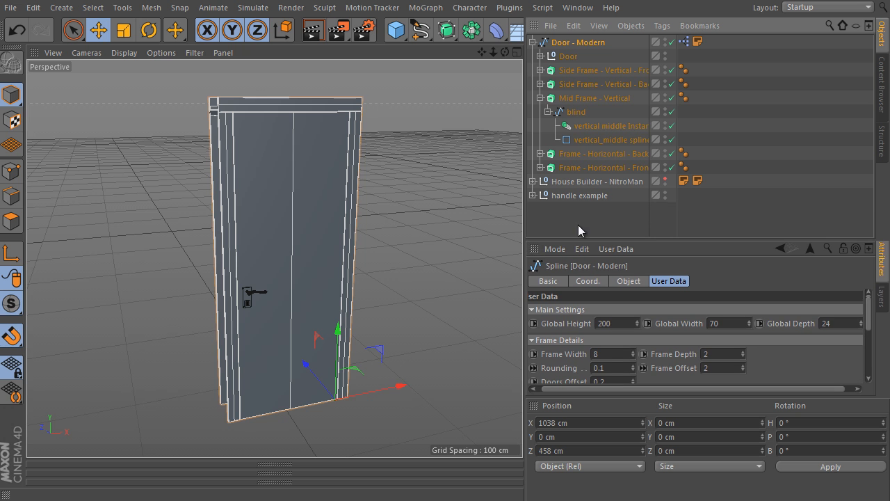
left_click(540, 98)
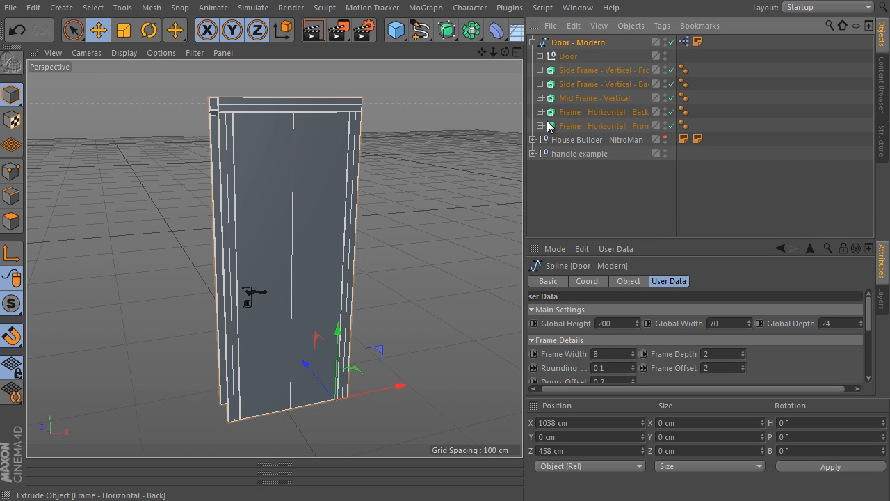
Step: Select the vertical side, middle and horizontal frame objects one after another to examine which door part each one forms
left_click(611, 73)
key("Down")
key("Down")
key("Down")
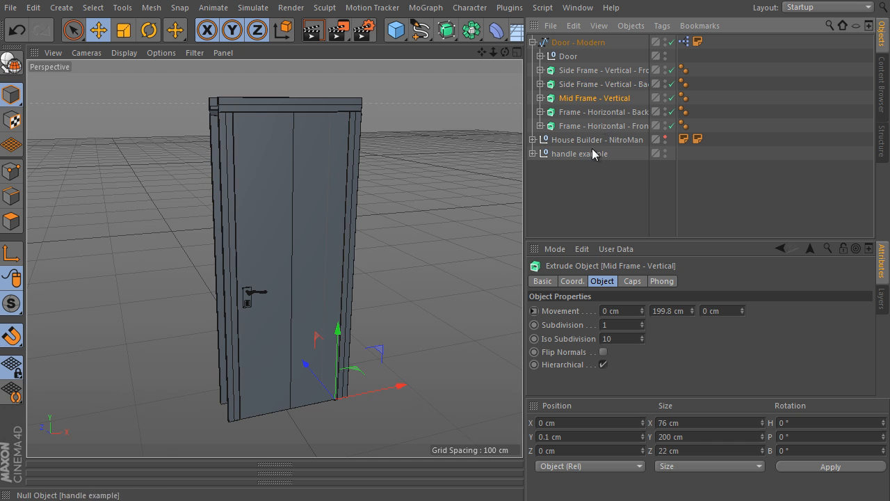
left_click(598, 126)
left_click(597, 113)
left_click(590, 82)
left_click(595, 71)
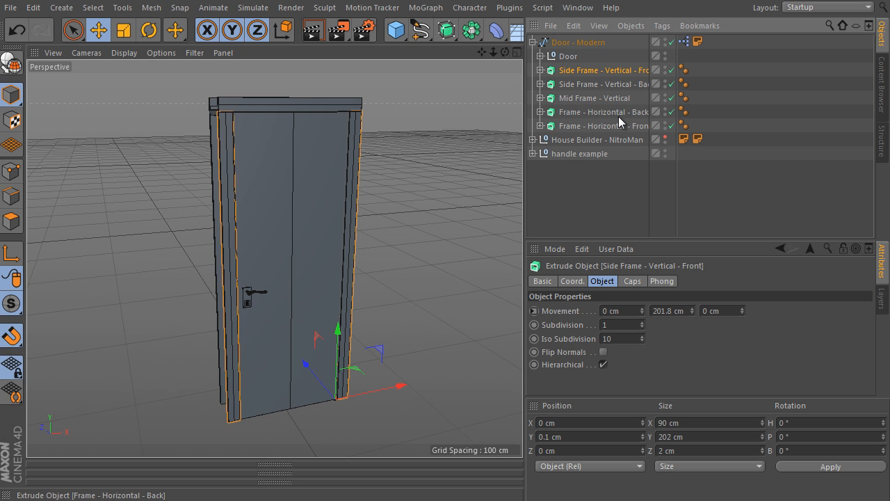
Step: Expand the Door group down to the contents of Handle Back to examine its structure, and collapse it again
left_click(540, 57)
left_click(557, 72)
left_click(548, 70)
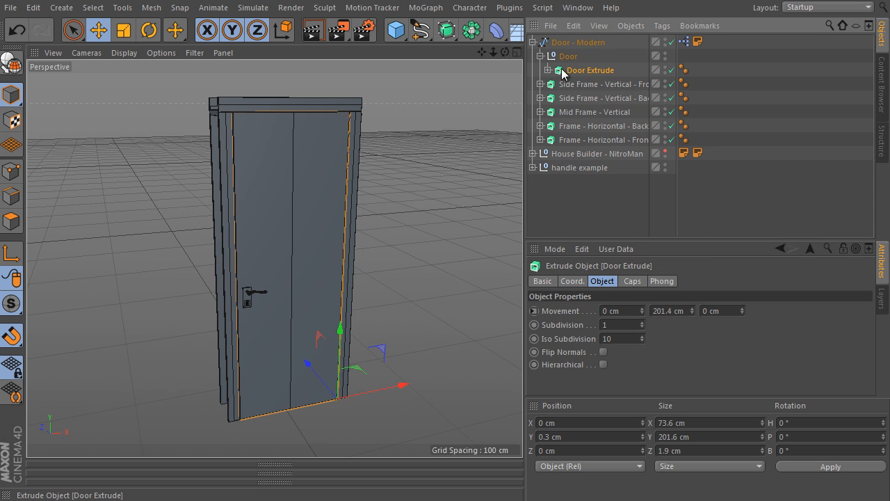
left_click(548, 70)
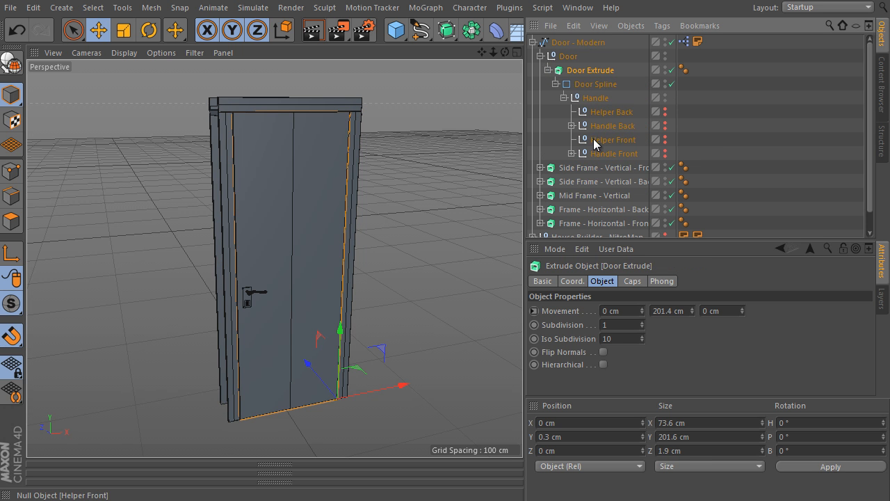
left_click(571, 125)
left_click(571, 125)
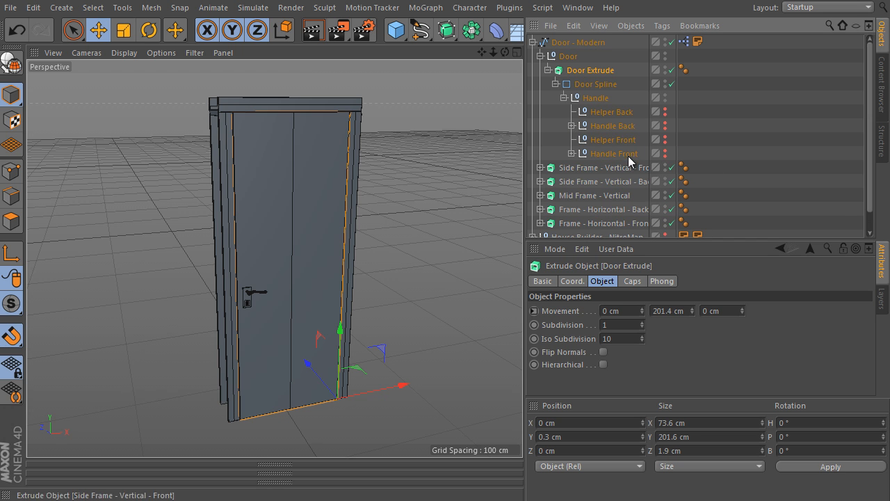
left_click(572, 125)
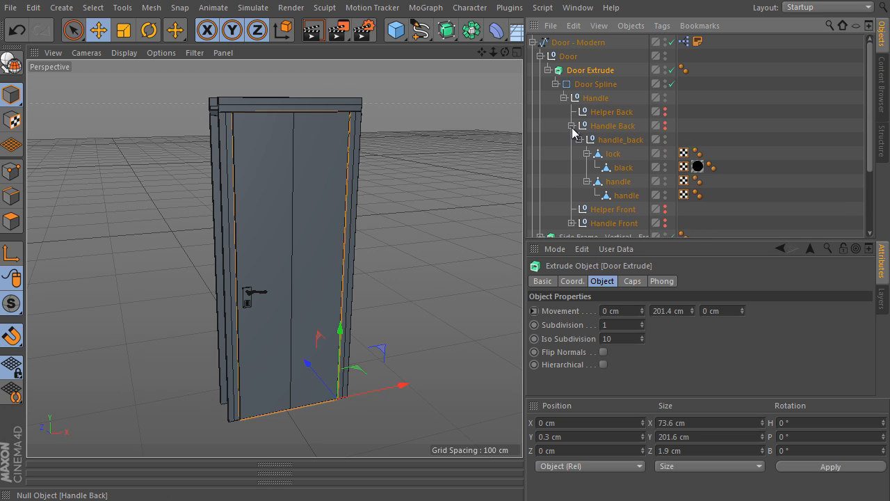
left_click(570, 126)
left_click(571, 125)
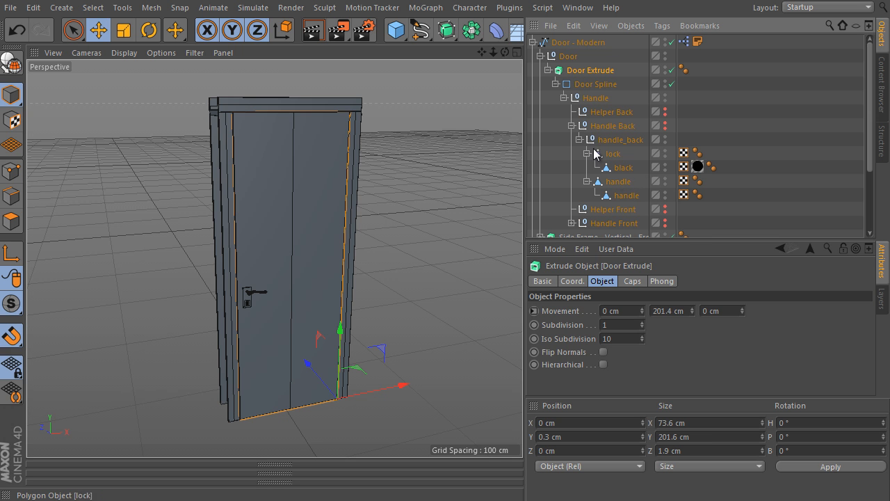
left_click(571, 126)
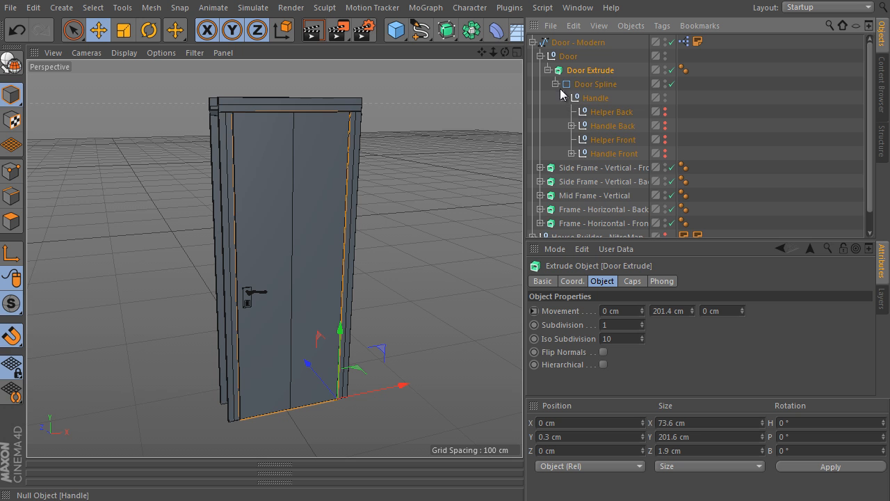
left_click(556, 84)
left_click(548, 70)
left_click(540, 56)
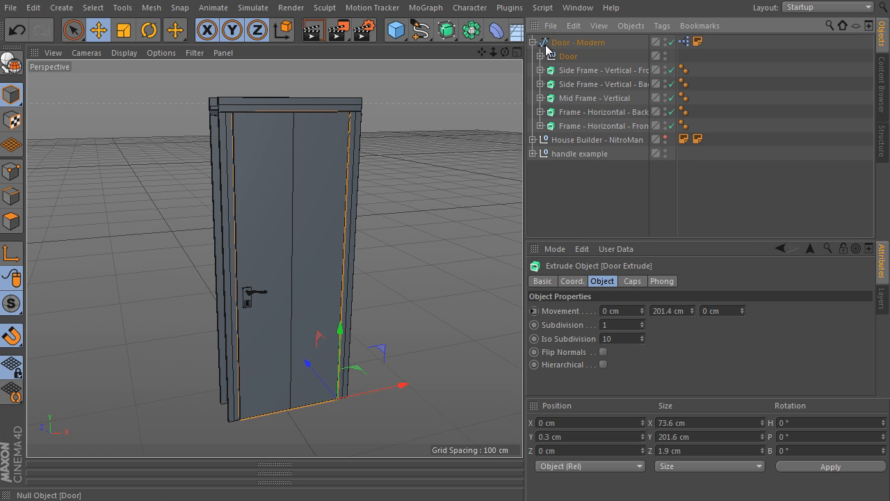